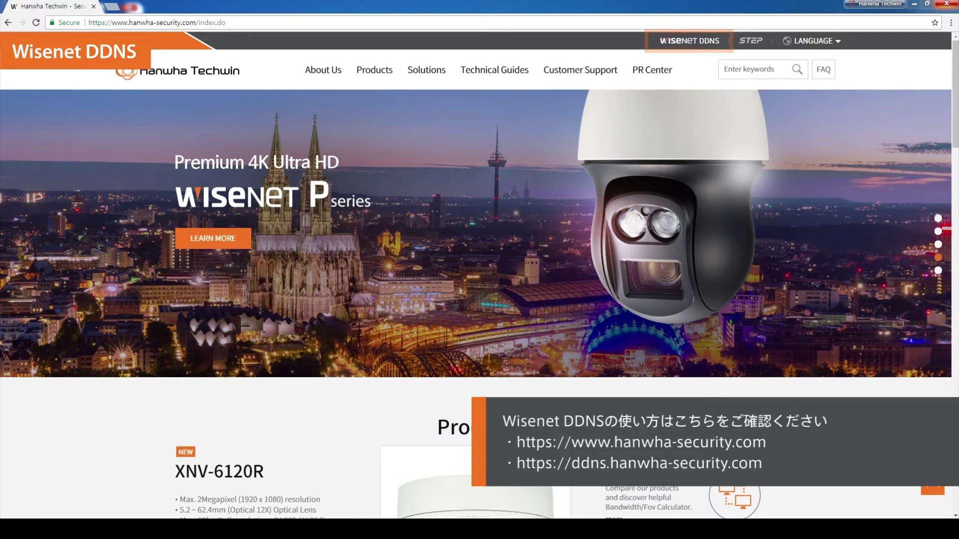
Step: Go to the Wisenet DDNS home page and follow the Sign Up link
{"action": "left_click", "coordinate": [693, 42]}
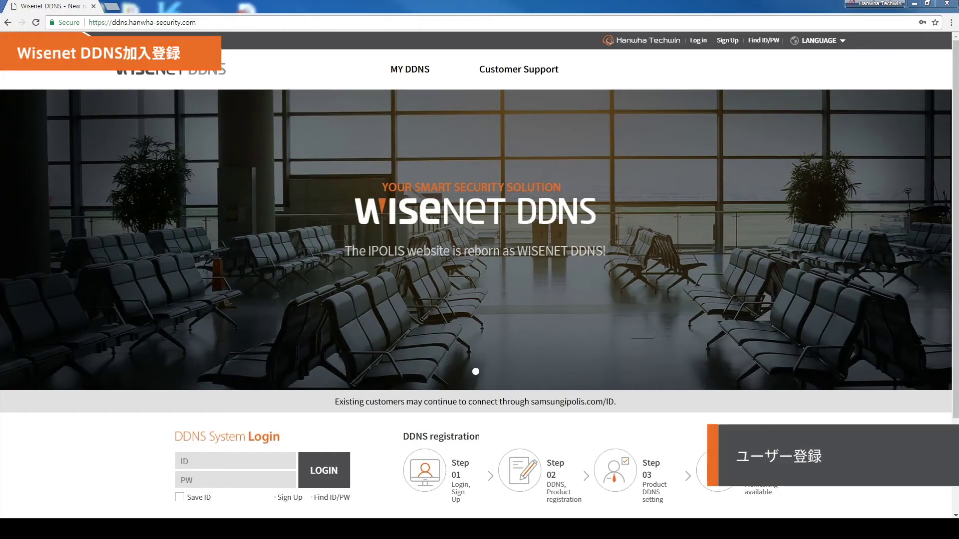
{"action": "left_click", "coordinate": [286, 498]}
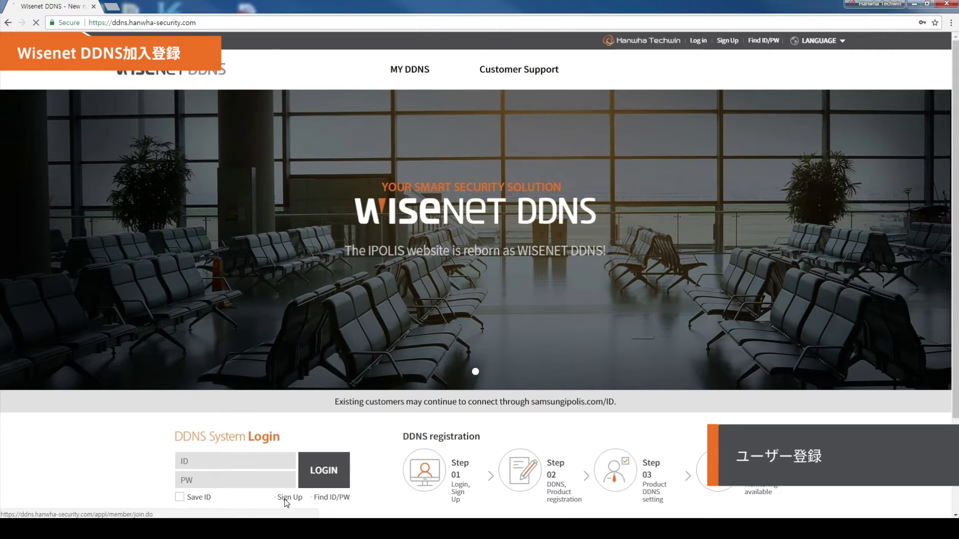
Step: Enter the new account's user ID, password and its confirmation, name and e-mail address
{"action": "left_click", "coordinate": [344, 236]}
{"action": "type", "text": "wisenetdemo"}
{"action": "left_click", "coordinate": [314, 281]}
{"action": "type", "text": "•••••••••"}
{"action": "left_click", "coordinate": [313, 307]}
{"action": "type", "text": "•••••••••"}
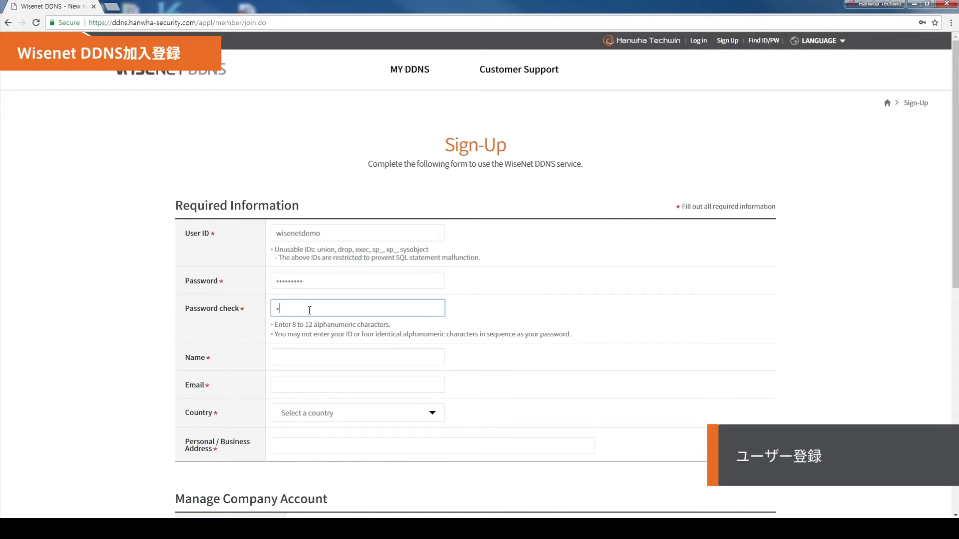
{"action": "left_click", "coordinate": [310, 352]}
{"action": "type", "text": "Marketing"}
{"action": "left_click", "coordinate": [300, 385]}
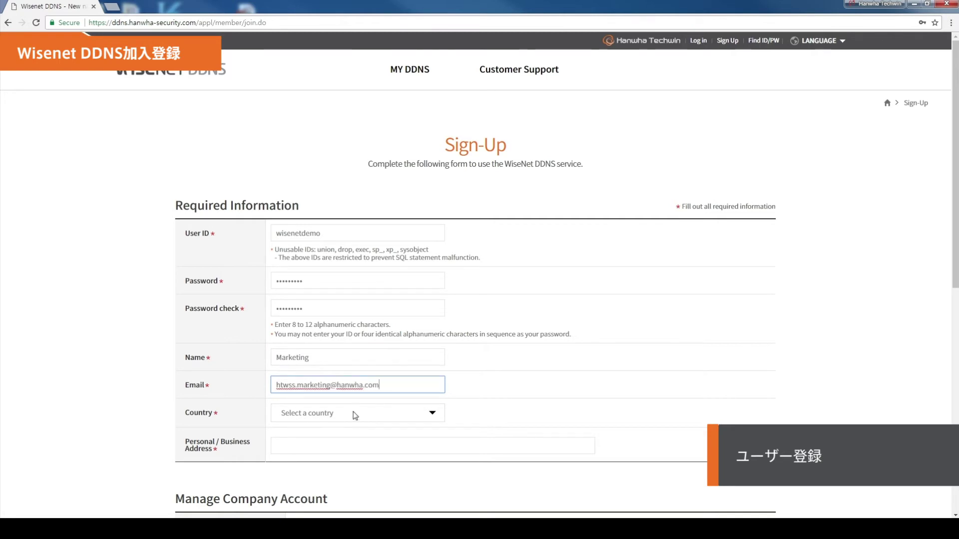
Step: Select Korea as the country and fill in the business address
{"action": "left_click", "coordinate": [435, 418]}
{"action": "scroll", "coordinate": [420, 380], "scroll_direction": "down", "scroll_amount": 15}
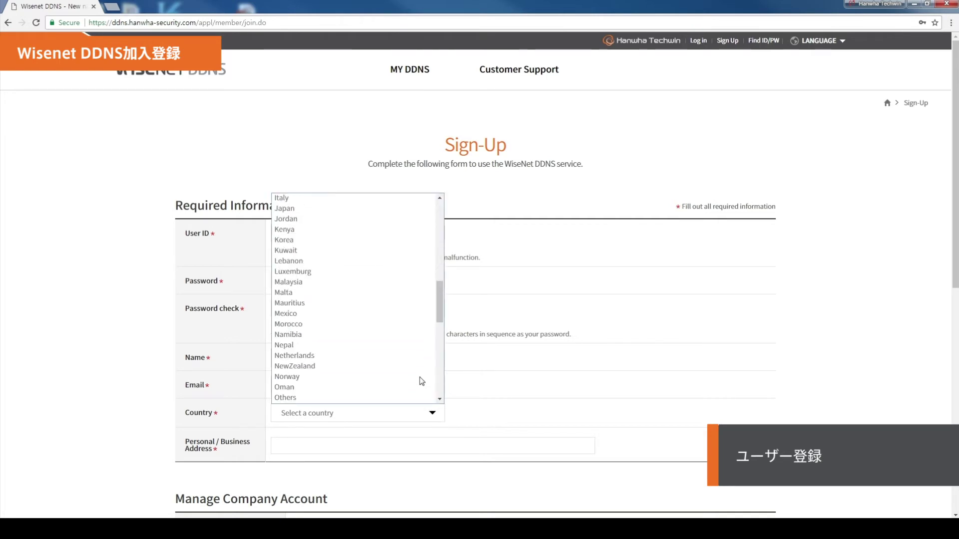
{"action": "scroll", "coordinate": [422, 381], "scroll_direction": "up", "scroll_amount": 10}
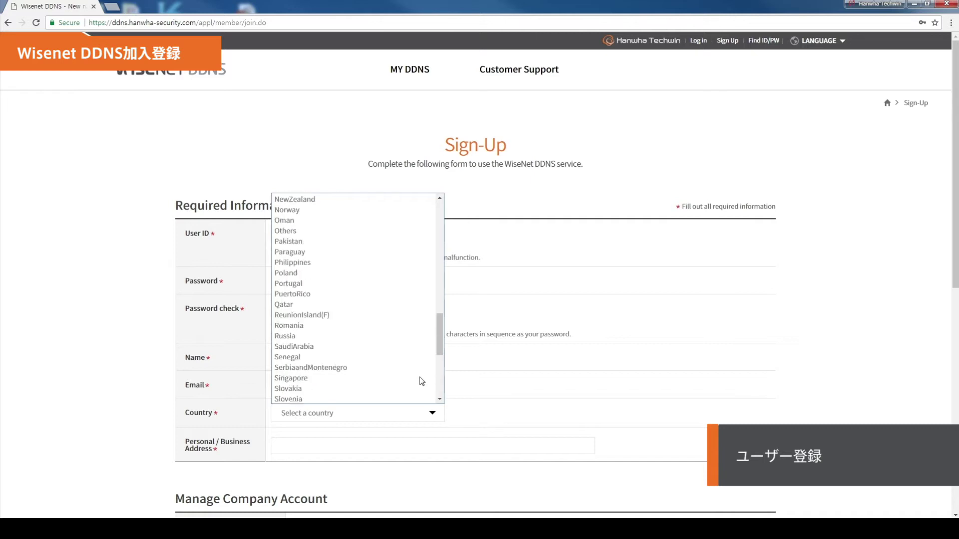
{"action": "left_click", "coordinate": [370, 326]}
{"action": "left_click", "coordinate": [296, 452]}
{"action": "type", "text": "Hanwha Techwin"}
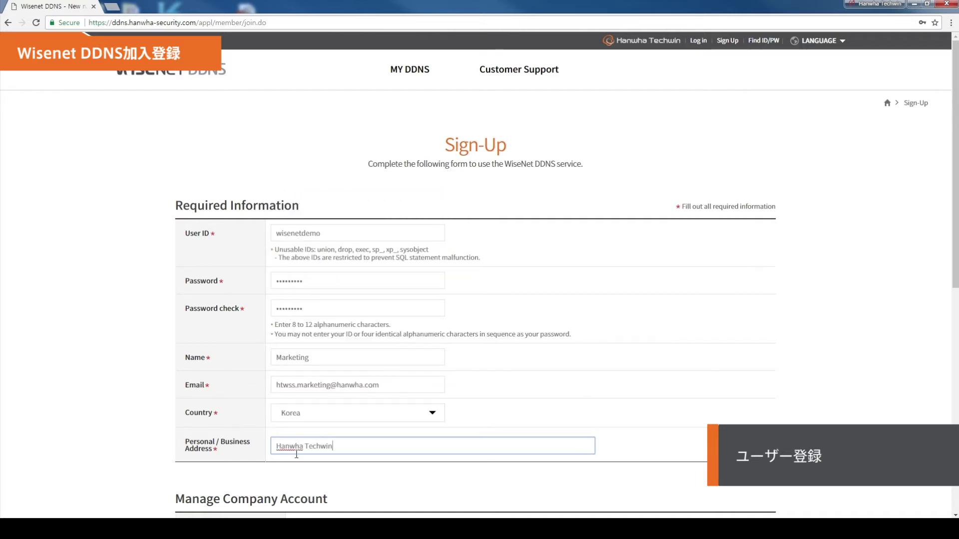
Step: Accept the terms and conditions and privacy policy, complete sign-up, and return to main
{"action": "scroll", "coordinate": [296, 454], "scroll_direction": "down", "scroll_amount": 7}
{"action": "left_click", "coordinate": [216, 339]}
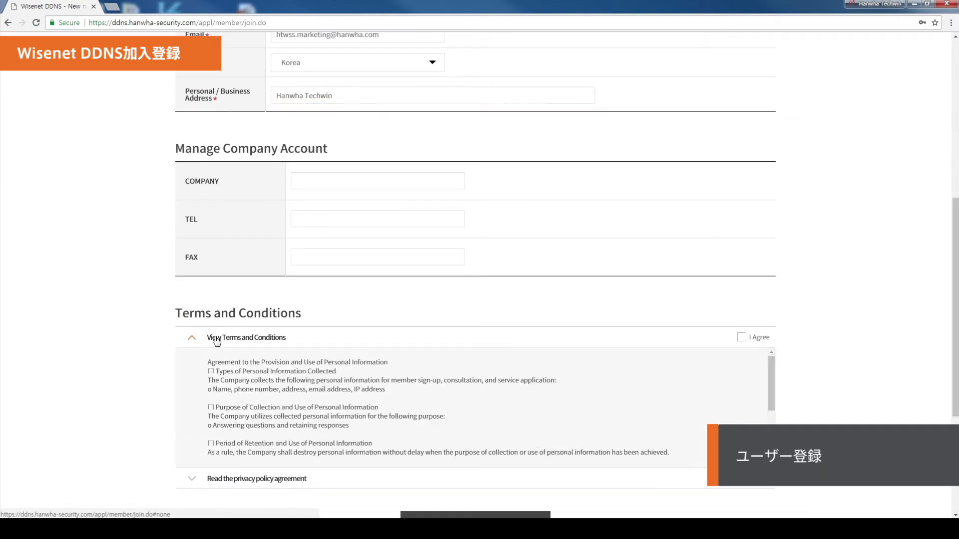
{"action": "scroll", "coordinate": [766, 387], "scroll_direction": "down", "scroll_amount": 5}
{"action": "left_click", "coordinate": [741, 337]}
{"action": "scroll", "coordinate": [225, 429], "scroll_direction": "down", "scroll_amount": 1}
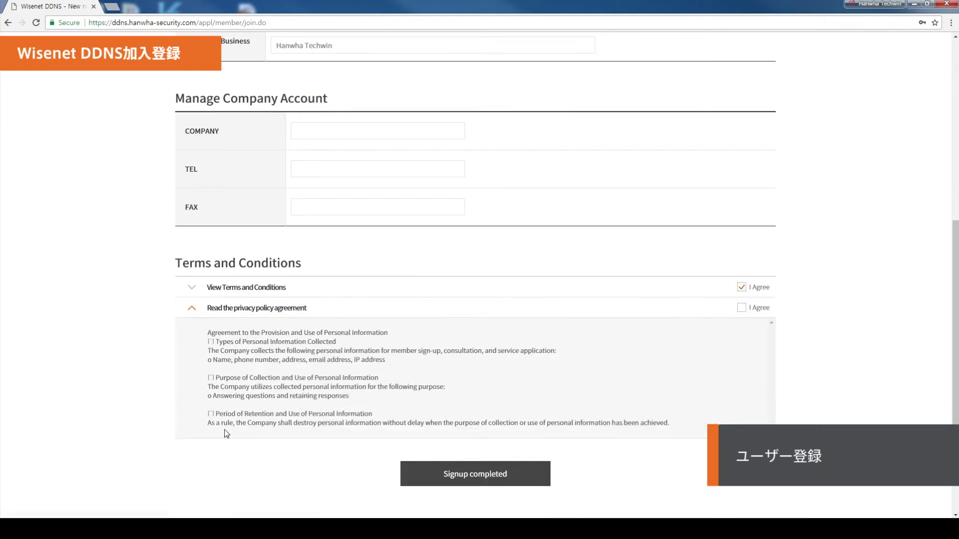
{"action": "left_click", "coordinate": [741, 307]}
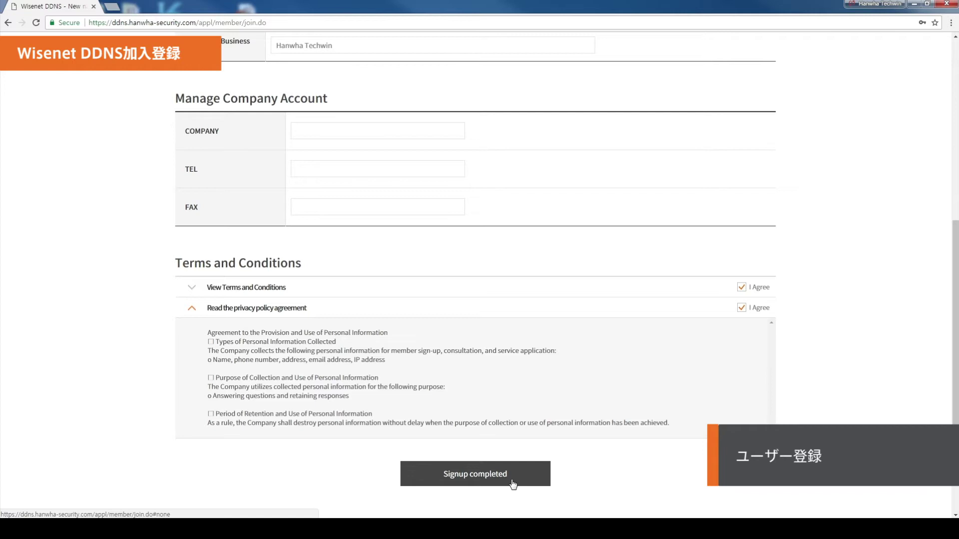
{"action": "left_click", "coordinate": [513, 483]}
{"action": "left_click", "coordinate": [525, 426]}
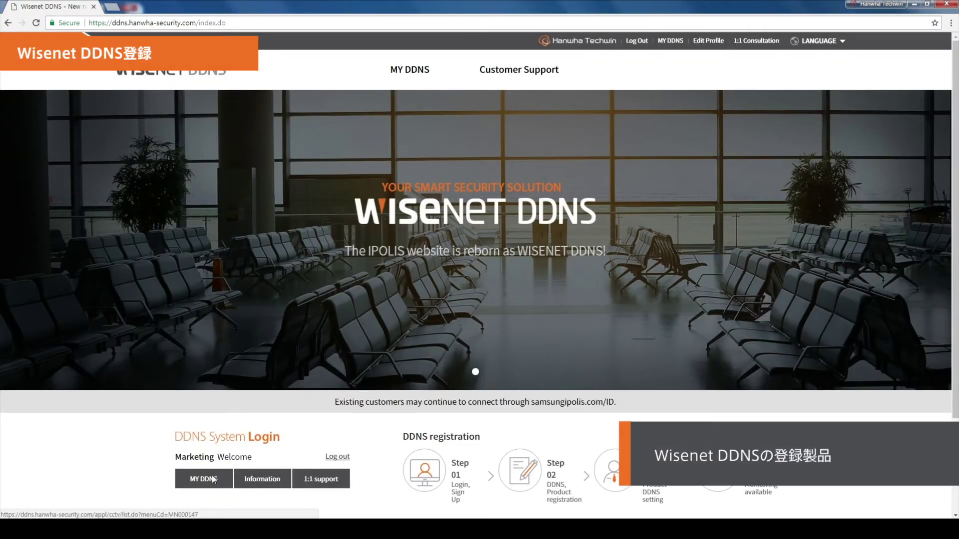
Step: Check MY DDNS shows no registered products, then start the Register Product form's product ID
{"action": "left_click", "coordinate": [214, 479]}
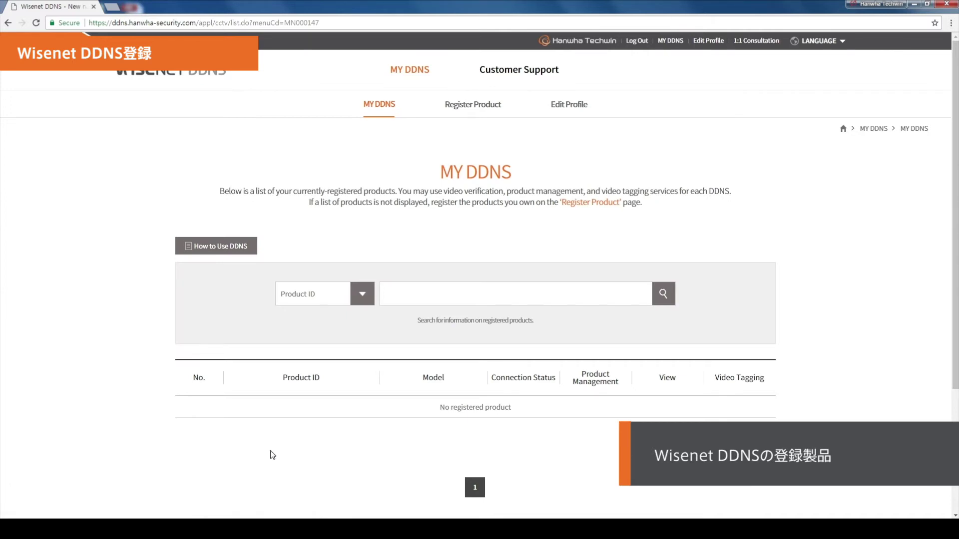
{"action": "left_click", "coordinate": [472, 105]}
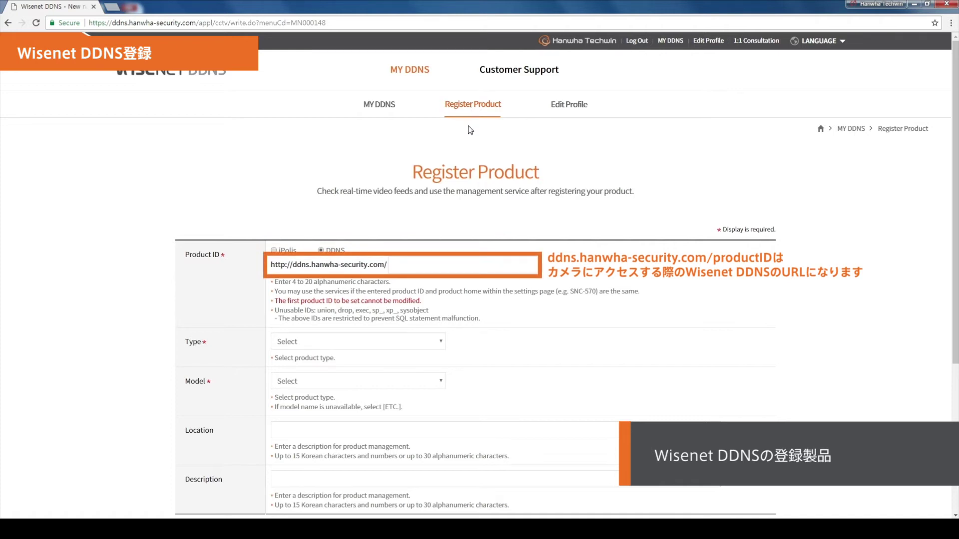
{"action": "left_click", "coordinate": [441, 267]}
Step: Register product demo2018 with type Urban crime prevention and model XND-6010
{"action": "type", "text": "demo2018"}
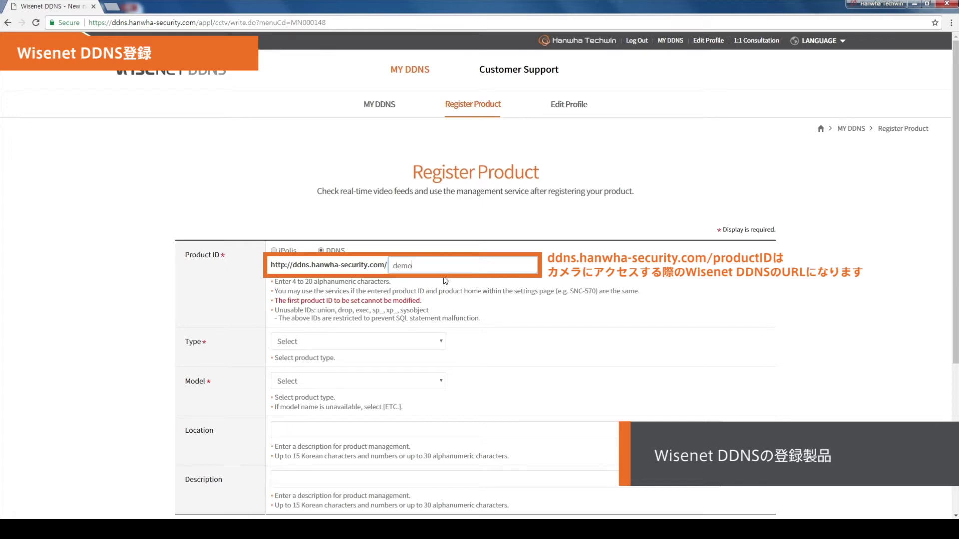
{"action": "left_click", "coordinate": [440, 342]}
{"action": "left_click", "coordinate": [439, 363]}
{"action": "left_click", "coordinate": [439, 380]}
{"action": "scroll", "coordinate": [422, 332], "scroll_direction": "down", "scroll_amount": 5}
{"action": "scroll", "coordinate": [421, 330], "scroll_direction": "down", "scroll_amount": 3}
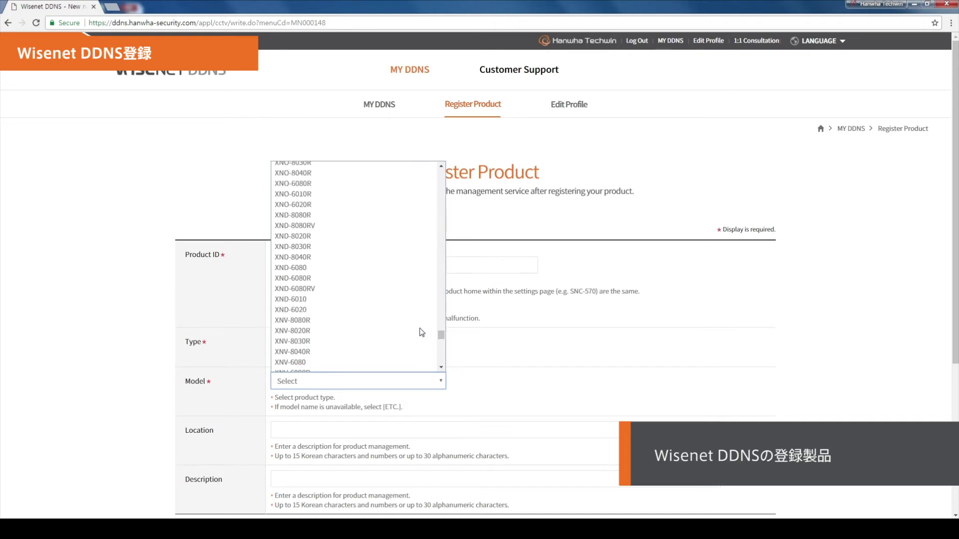
{"action": "left_click", "coordinate": [419, 329]}
{"action": "scroll", "coordinate": [530, 336], "scroll_direction": "down", "scroll_amount": 2}
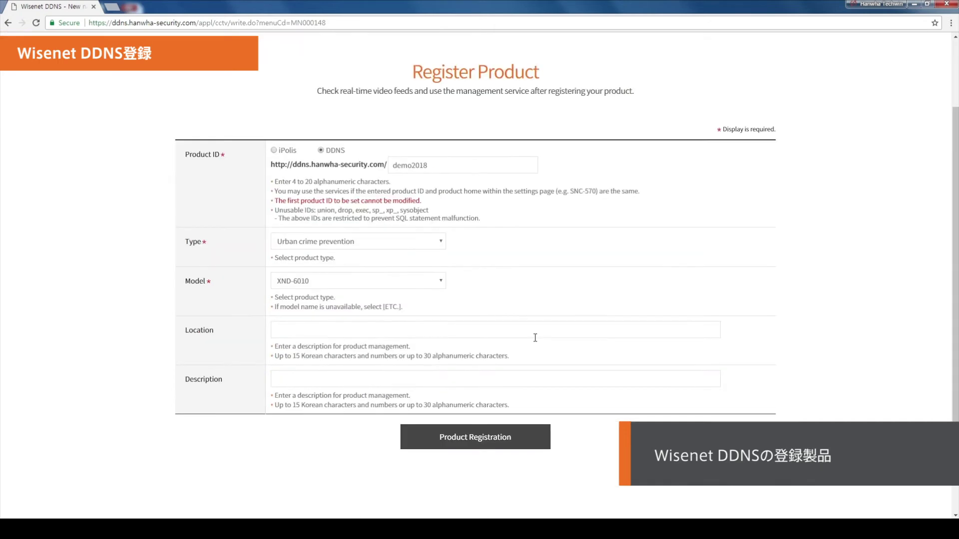
{"action": "left_click", "coordinate": [512, 441]}
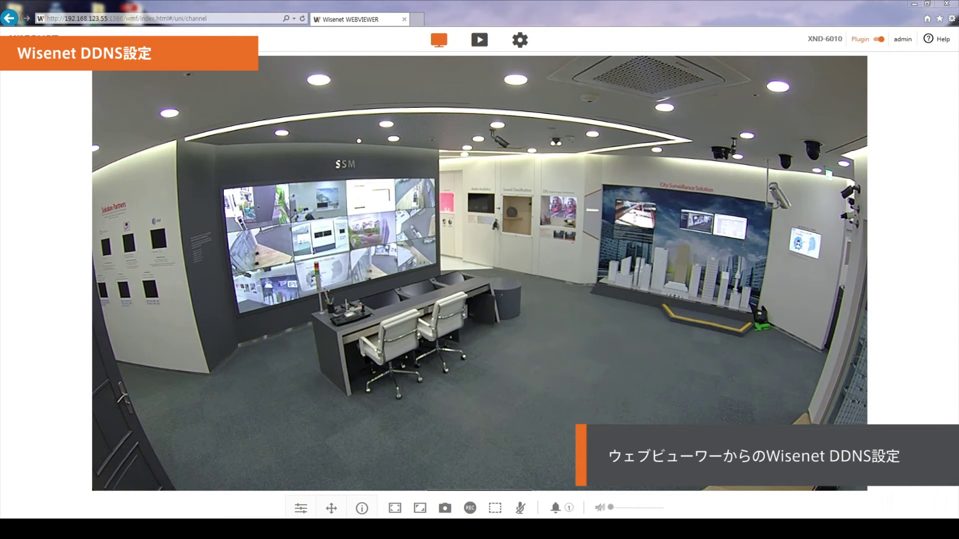
Step: Switch from the camera's live view to its Setup pages
{"action": "left_click", "coordinate": [520, 40]}
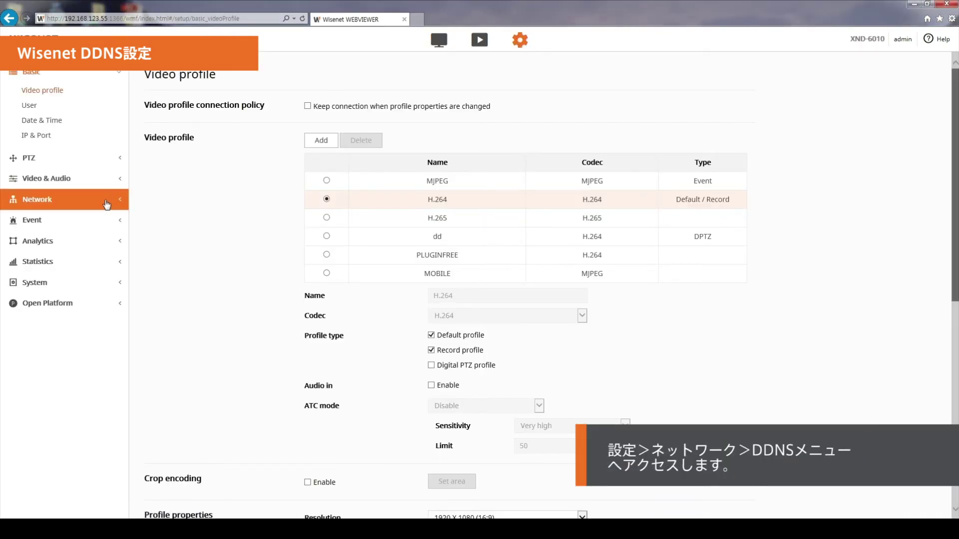
Step: Under Network > DDNS, select Wisenet DDNS as the camera's DDNS service
{"action": "left_click", "coordinate": [107, 199]}
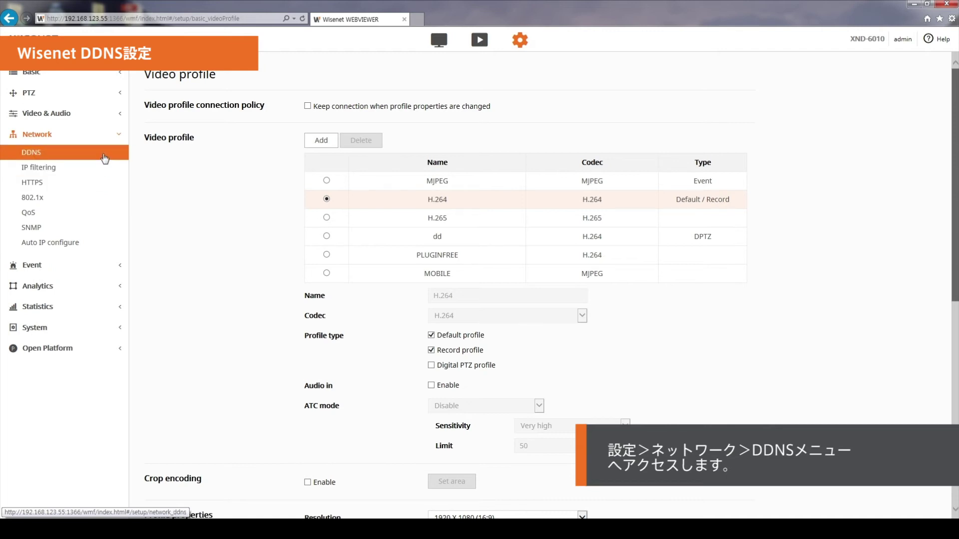
{"action": "left_click", "coordinate": [105, 158]}
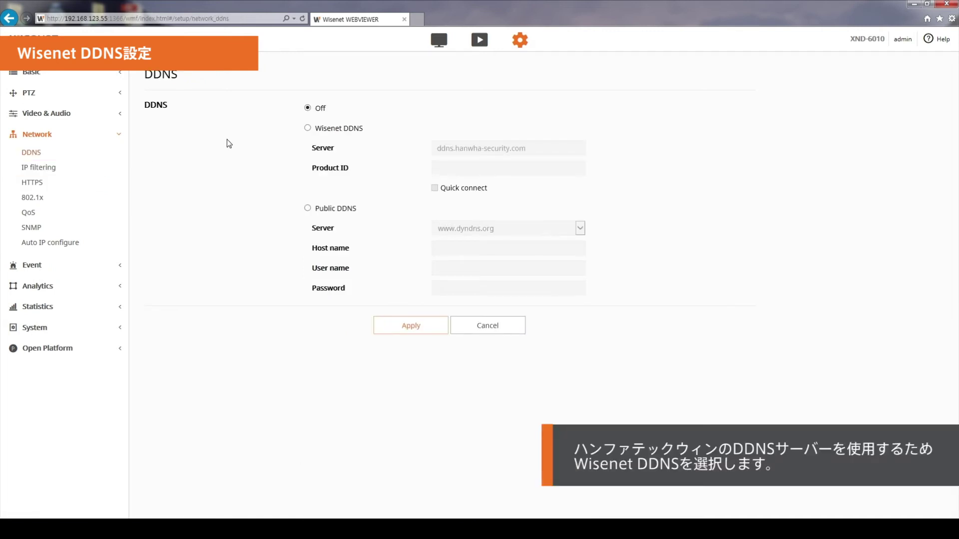
{"action": "left_click", "coordinate": [306, 130]}
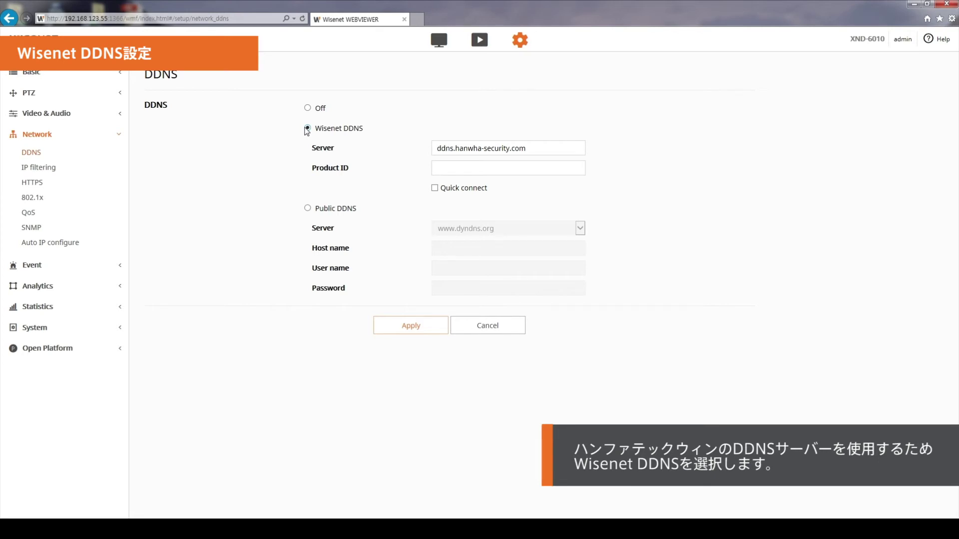
{"action": "left_click", "coordinate": [458, 168]}
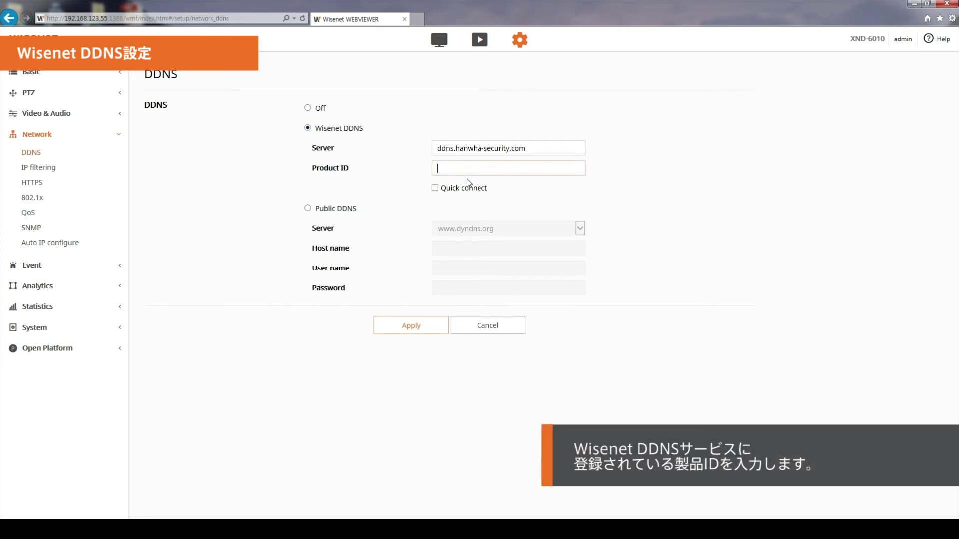
Step: Enter demo2018 as the DDNS Product ID and enable Quick connect
{"action": "type", "text": "demo2018"}
{"action": "left_click", "coordinate": [456, 181]}
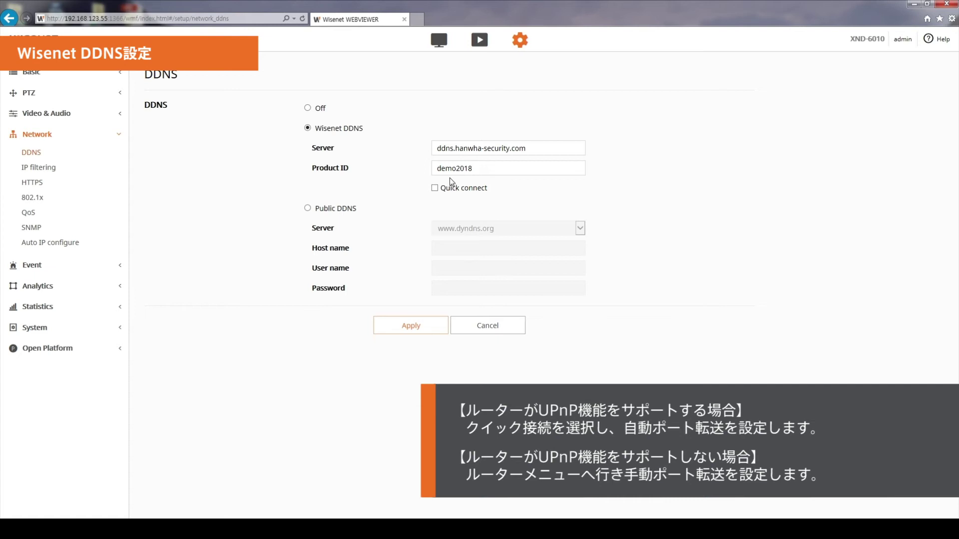
{"action": "left_click", "coordinate": [435, 188]}
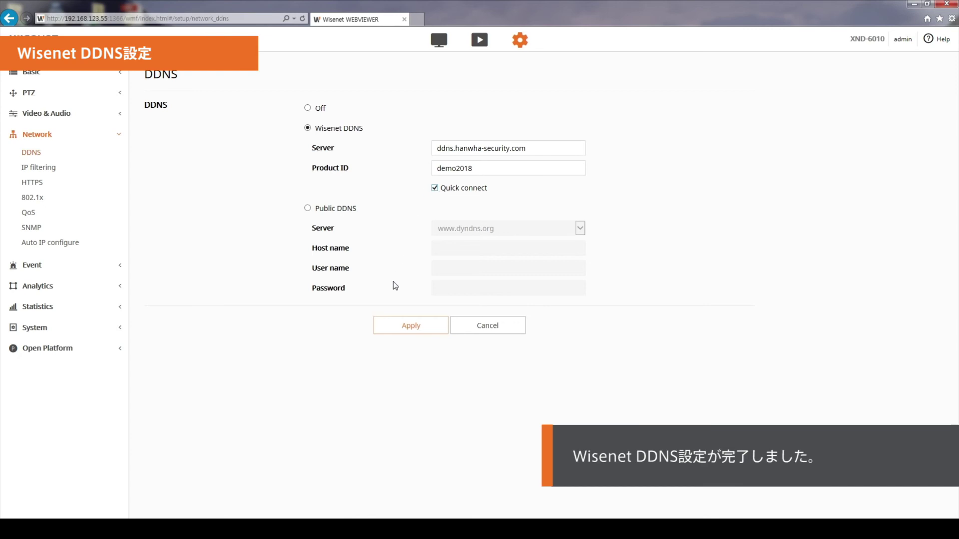
Step: Apply the Wisenet DDNS settings and confirm the change
{"action": "left_click", "coordinate": [407, 326]}
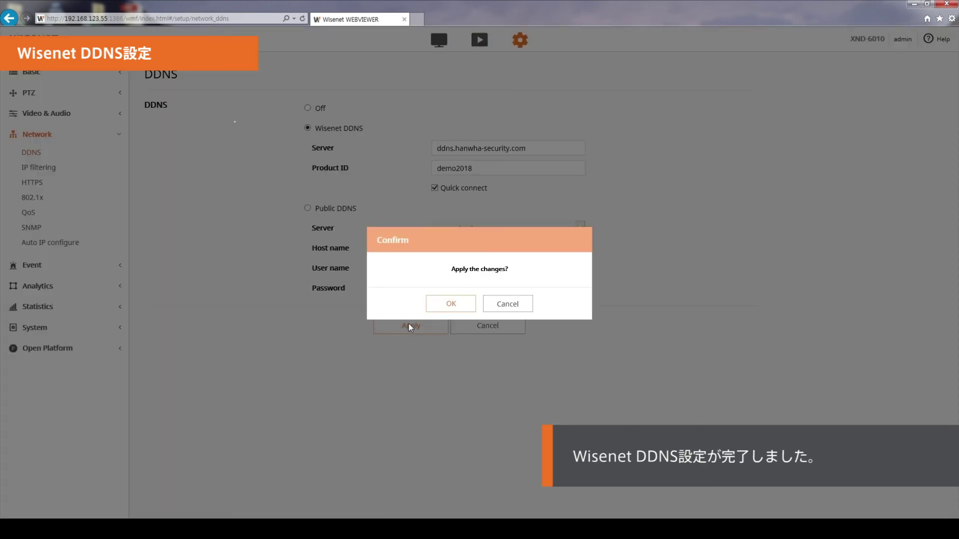
{"action": "left_click", "coordinate": [446, 308]}
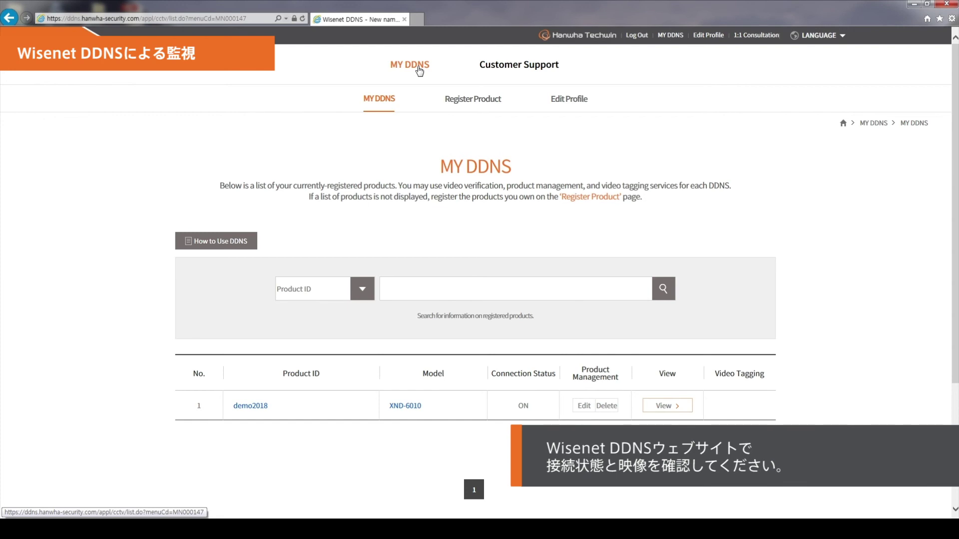
Step: With demo2018's connection status ON, open its View from the MY DDNS list
{"action": "left_click", "coordinate": [652, 410]}
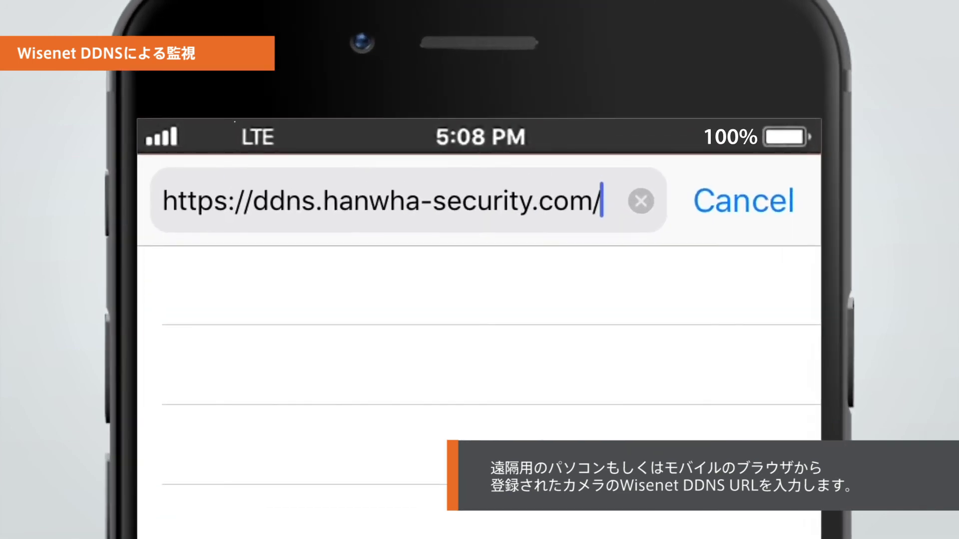
Step: Load ddns.hanwha-security.com/demo2018 and log in with the camera's user name and password
{"action": "type", "text": "demo2018"}
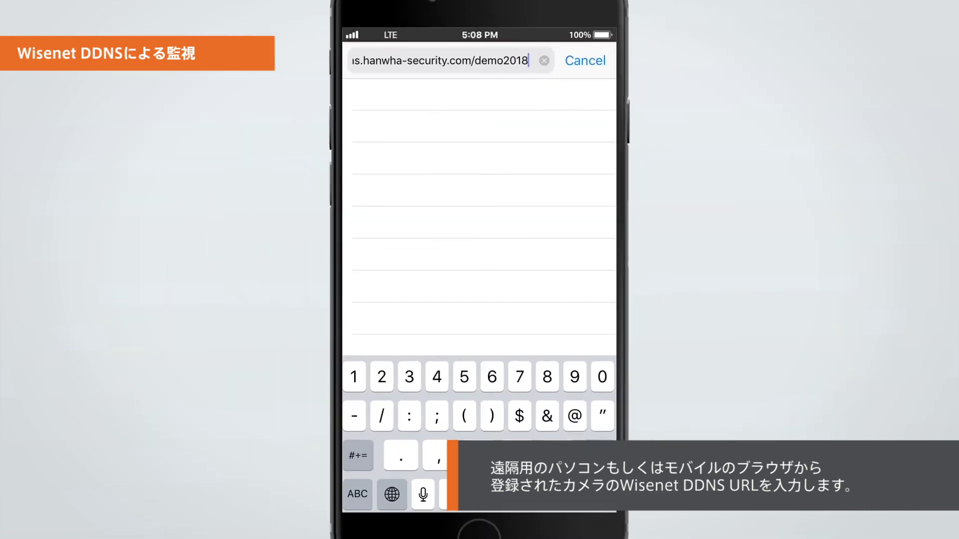
{"action": "key", "text": "Return"}
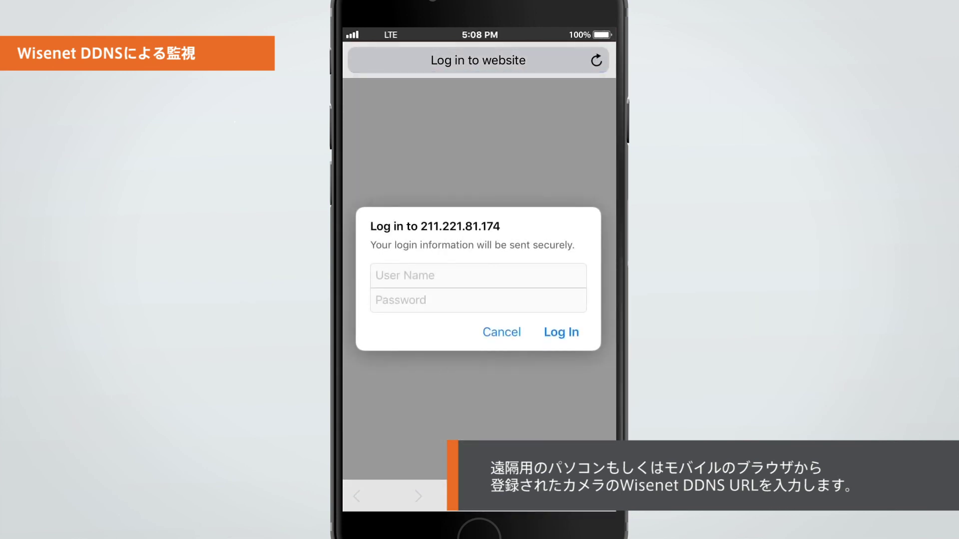
{"action": "left_click", "coordinate": [477, 275]}
{"action": "type", "text": "admin"}
{"action": "left_click", "coordinate": [478, 300]}
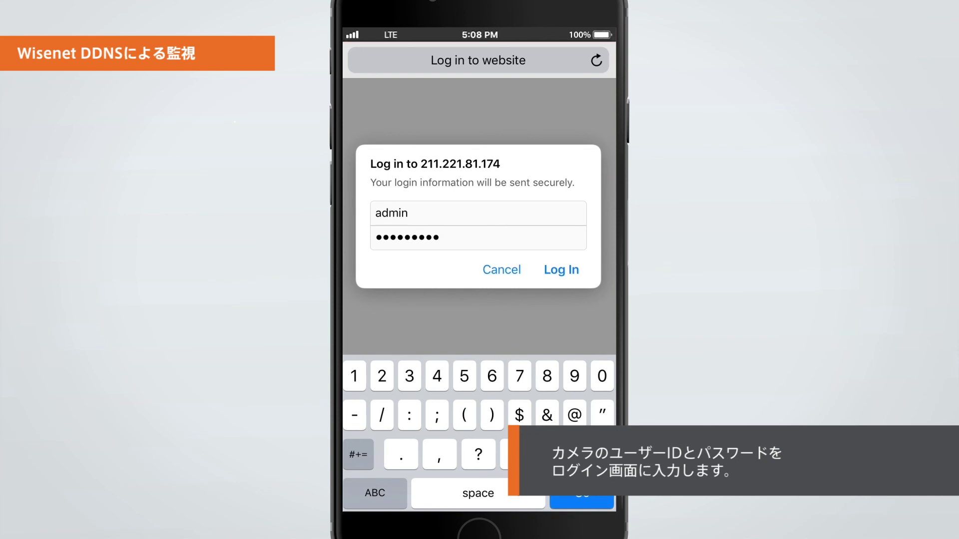
{"action": "key", "text": "Return"}
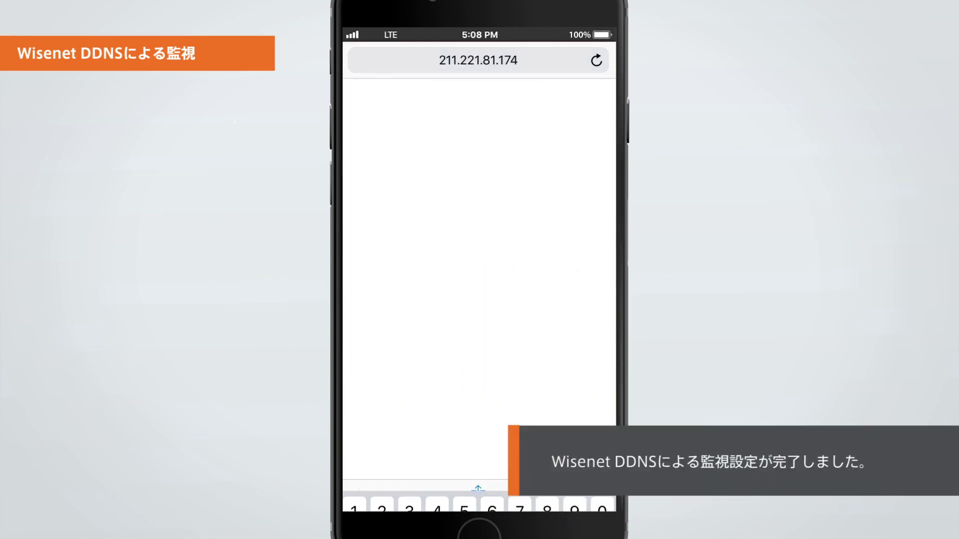